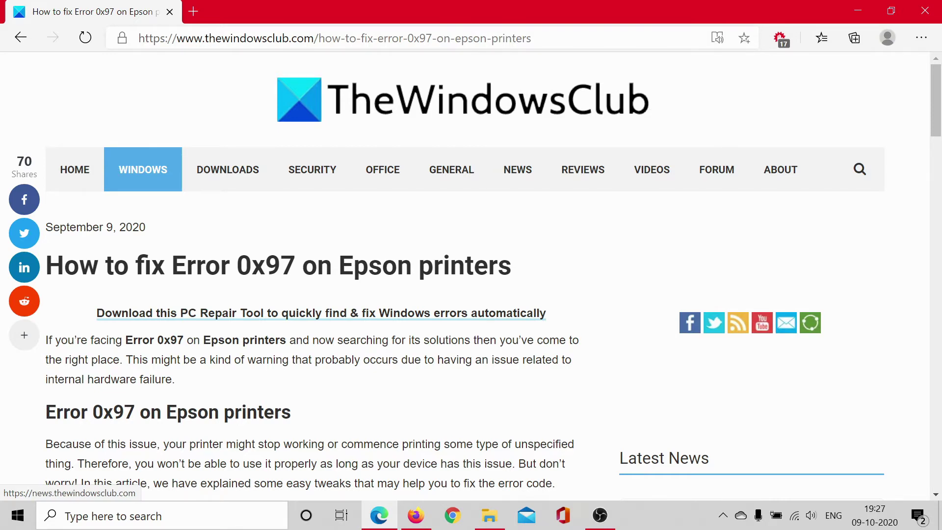
pyautogui.scroll(-4, 434, 229)
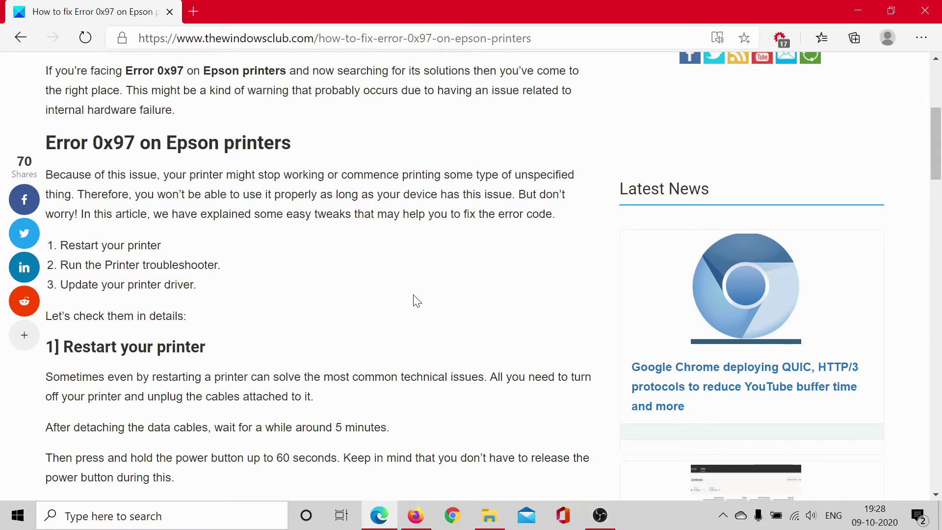
pyautogui.scroll(-3, 413, 301)
pyautogui.scroll(-2, 413, 300)
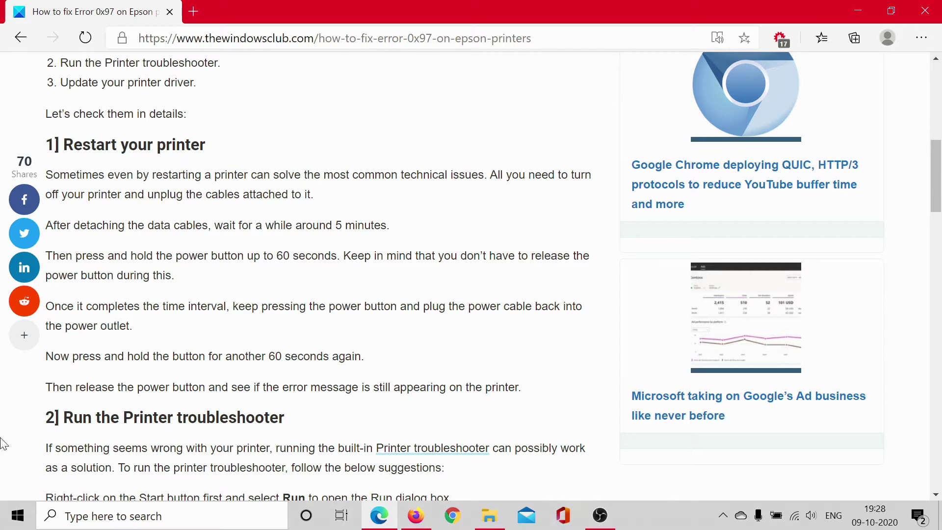
# Open the Windows Start menu from the taskbar to head toward Settings
pyautogui.click(17, 516)
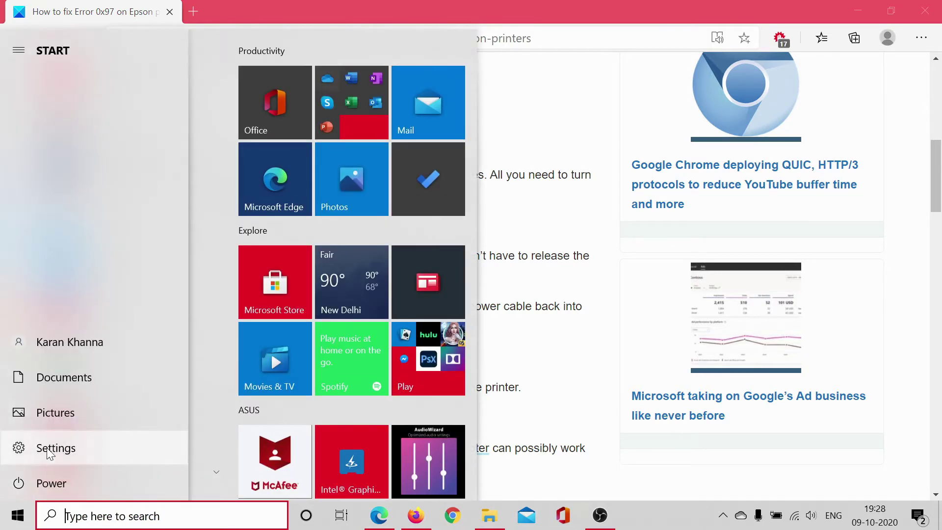
# Find the Printer troubleshooter under Settings > Update & Security > Troubleshoot, then close Settings
pyautogui.click(50, 454)
pyautogui.scroll(-5, 518, 354)
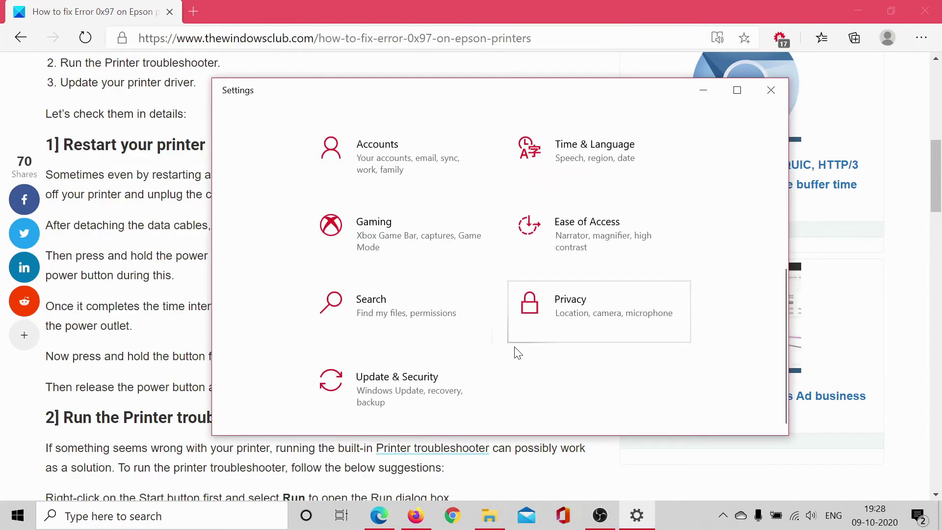
pyautogui.click(427, 388)
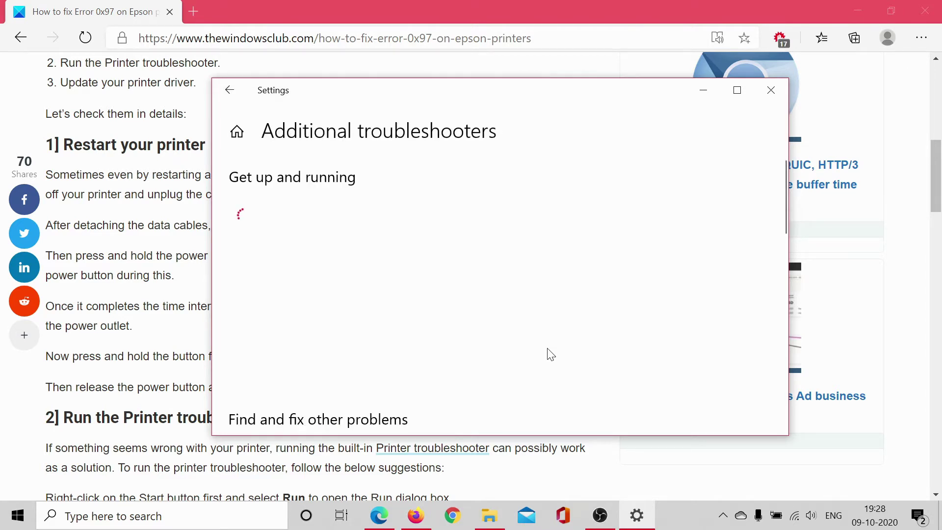
pyautogui.click(408, 324)
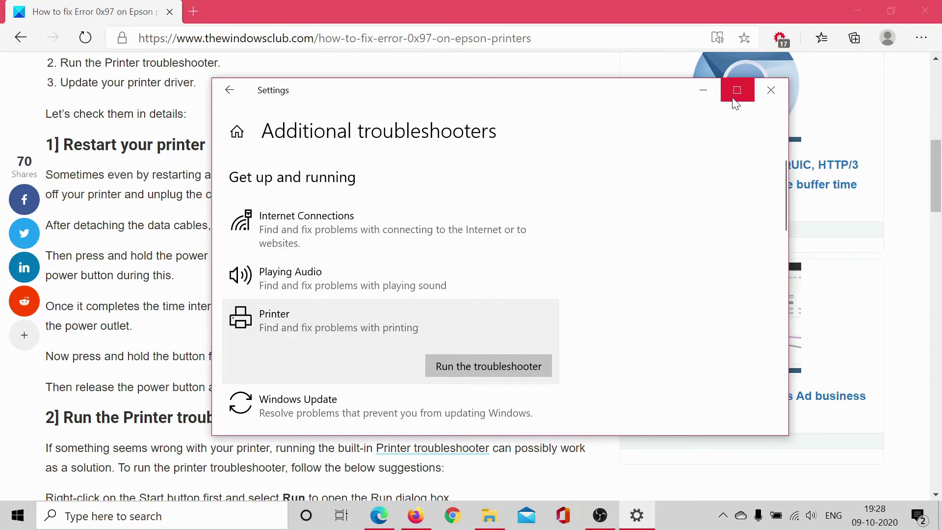
pyautogui.click(771, 90)
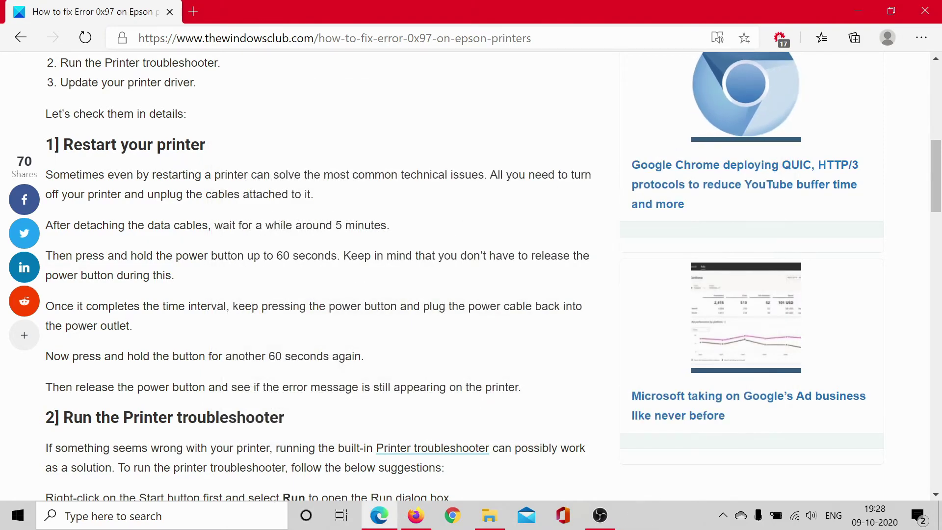
pyautogui.scroll(-5, 382, 316)
pyautogui.scroll(-2, 381, 316)
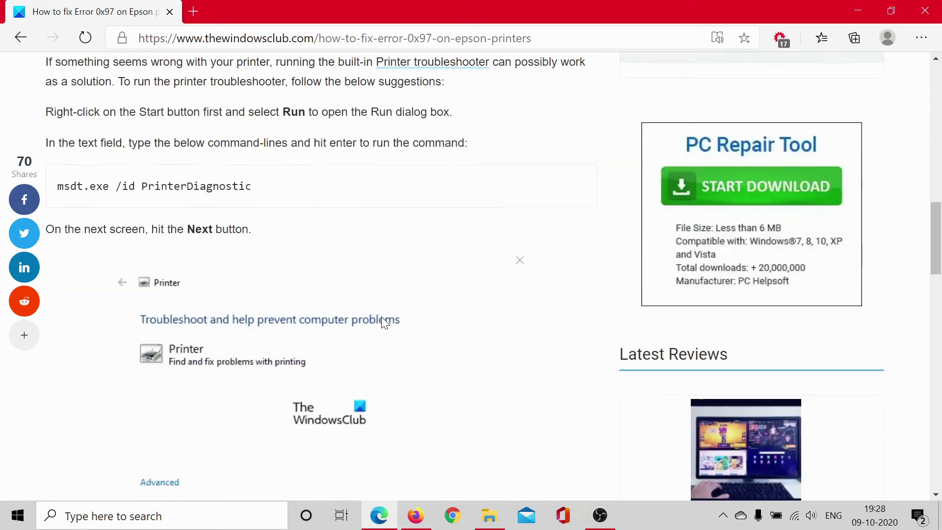
pyautogui.scroll(-3, 382, 316)
pyautogui.scroll(-5, 381, 323)
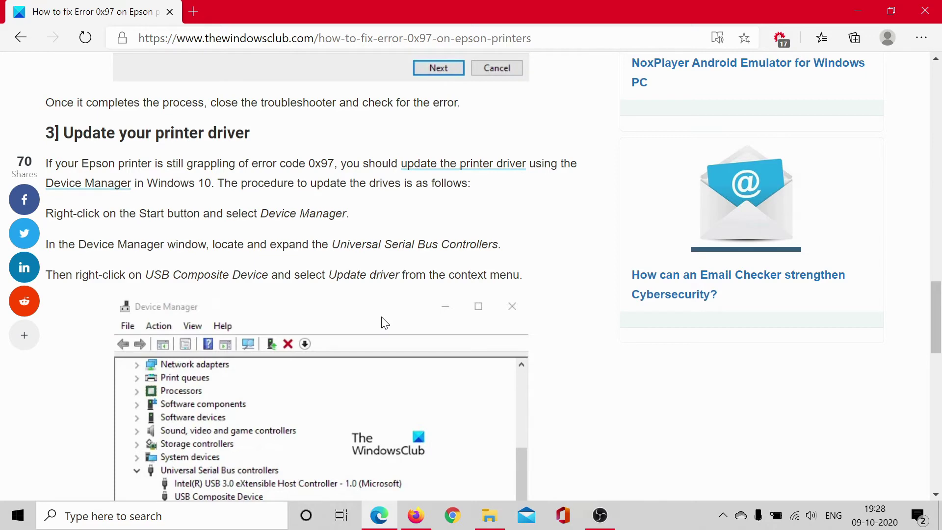
# Launch Device Manager by running devmgmt.msc from the Win+R Run dialog
pyautogui.press('super+r')
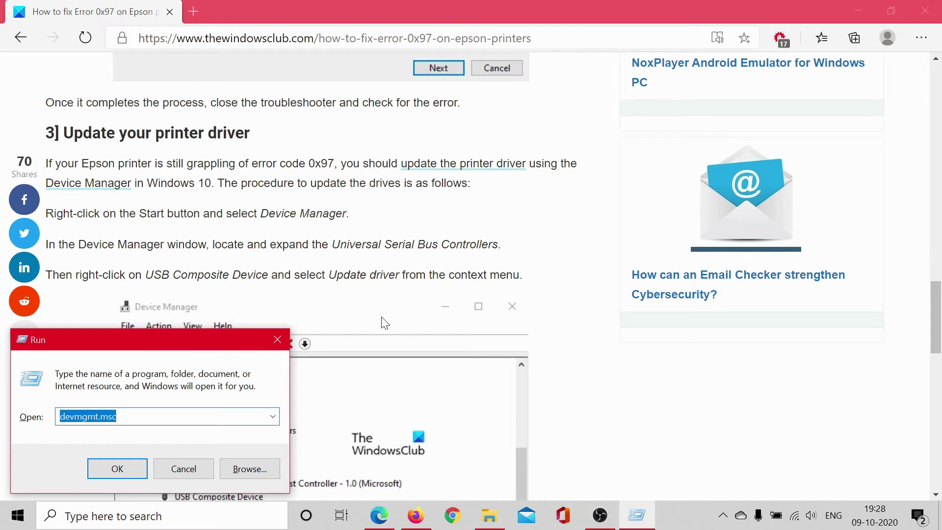
pyautogui.press('End')
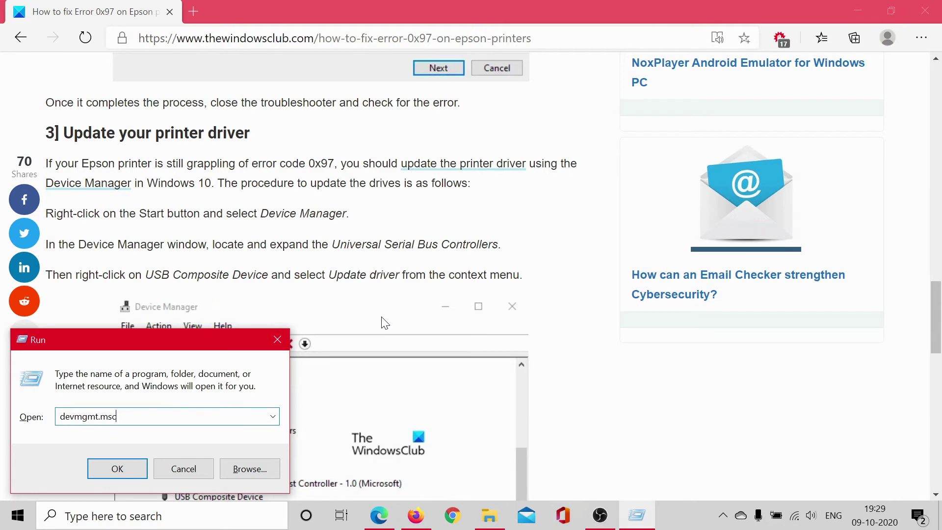
pyautogui.press('Return')
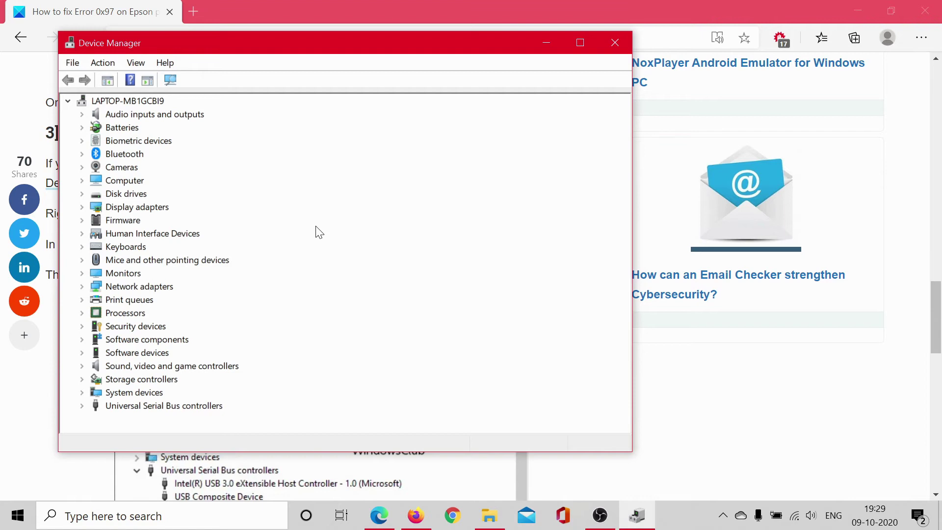
# Expand Print queues and view the driver options for Microsoft Print to PDF
pyautogui.click(83, 300)
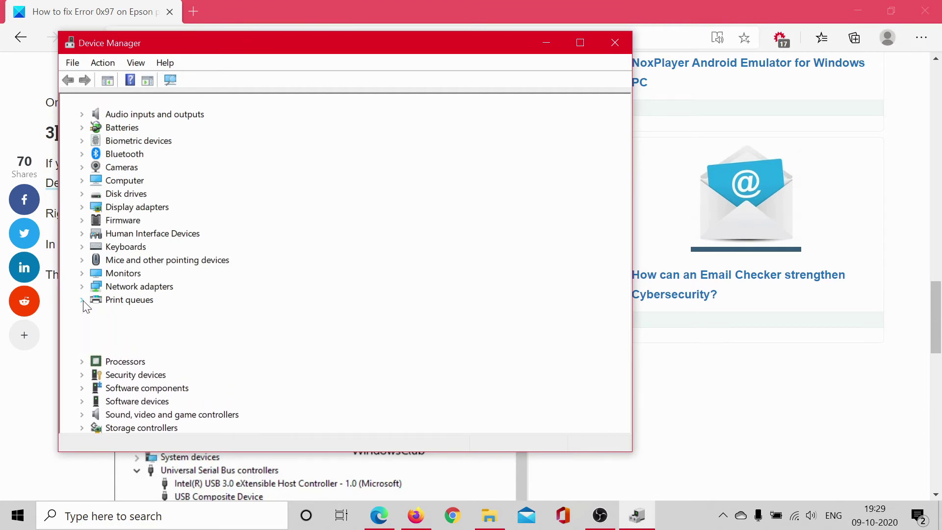
pyautogui.rightClick(151, 326)
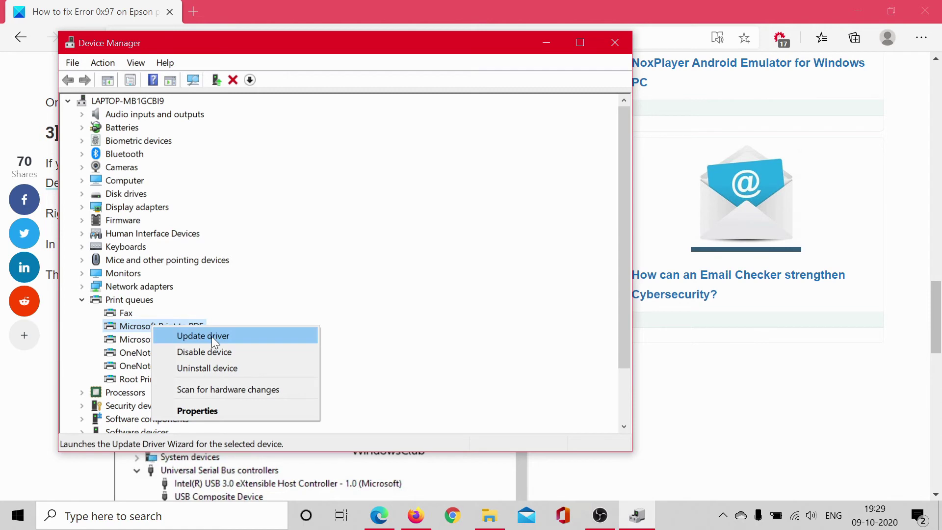
pyautogui.click(375, 310)
pyautogui.scroll(-2, 375, 310)
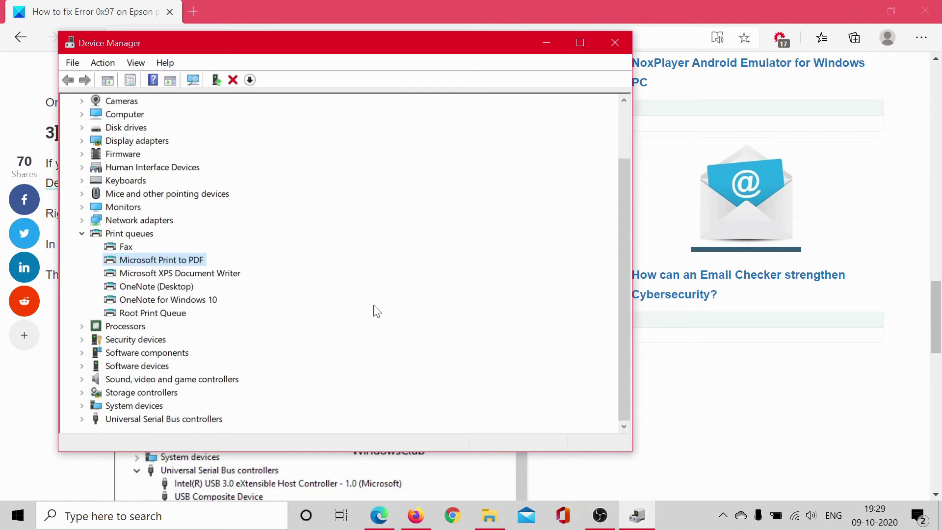
# View USB Root Hub (USB 3.0) driver options under USB controllers, then close Device Manager
pyautogui.click(83, 419)
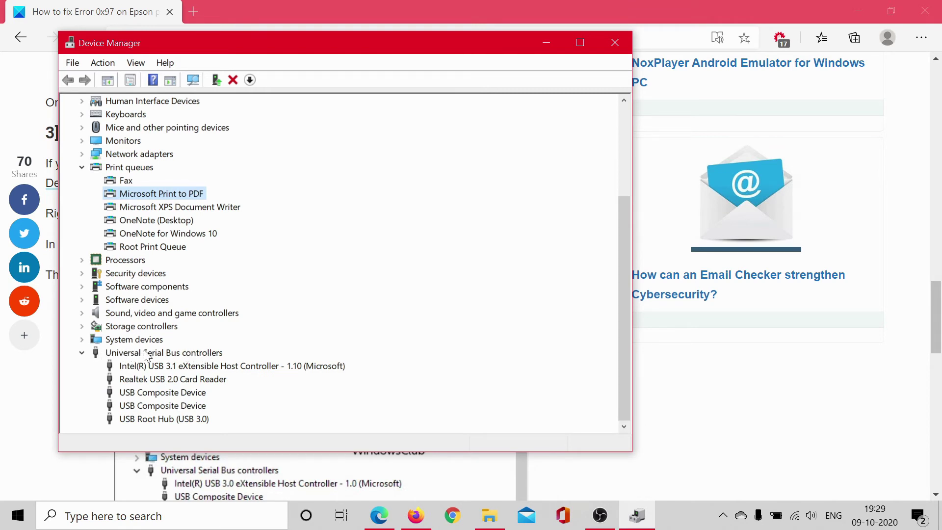
pyautogui.rightClick(174, 420)
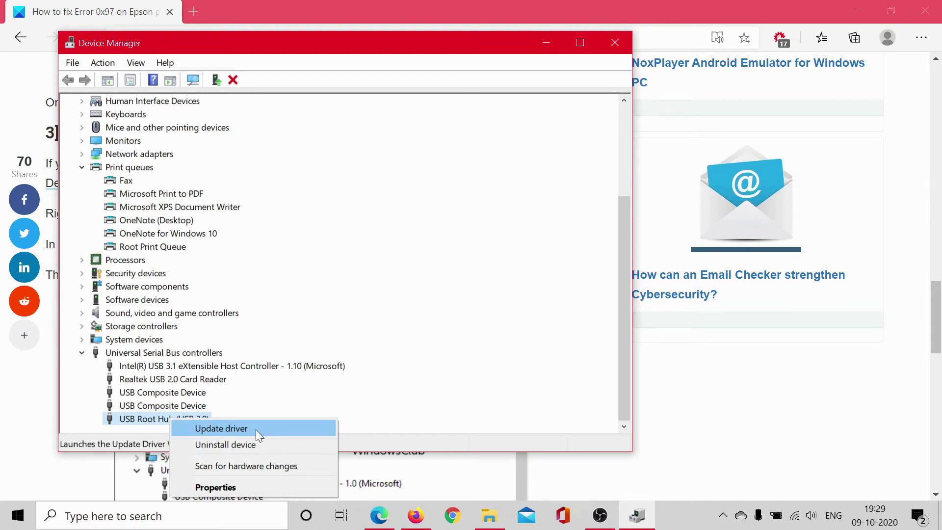
pyautogui.click(404, 267)
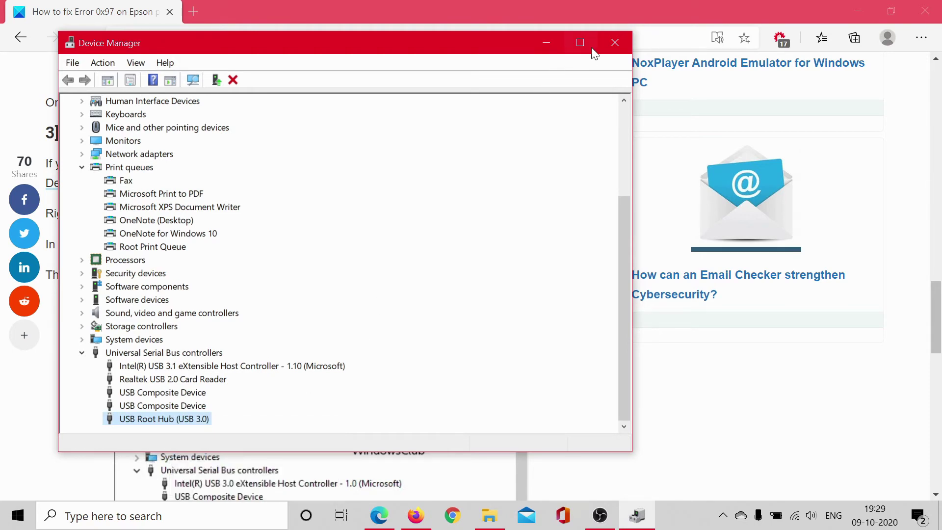
pyautogui.click(615, 43)
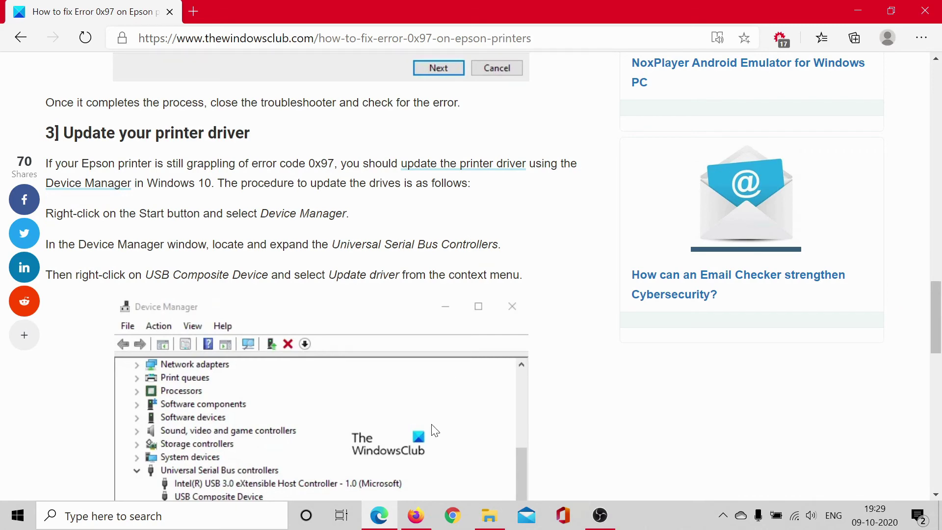
pyautogui.scroll(10, 436, 431)
pyautogui.scroll(8, 434, 435)
pyautogui.scroll(3, 435, 435)
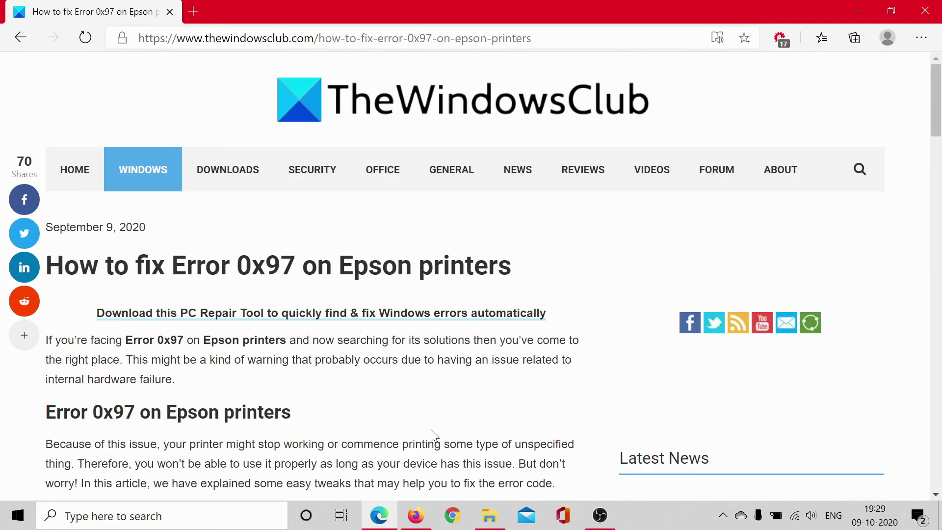